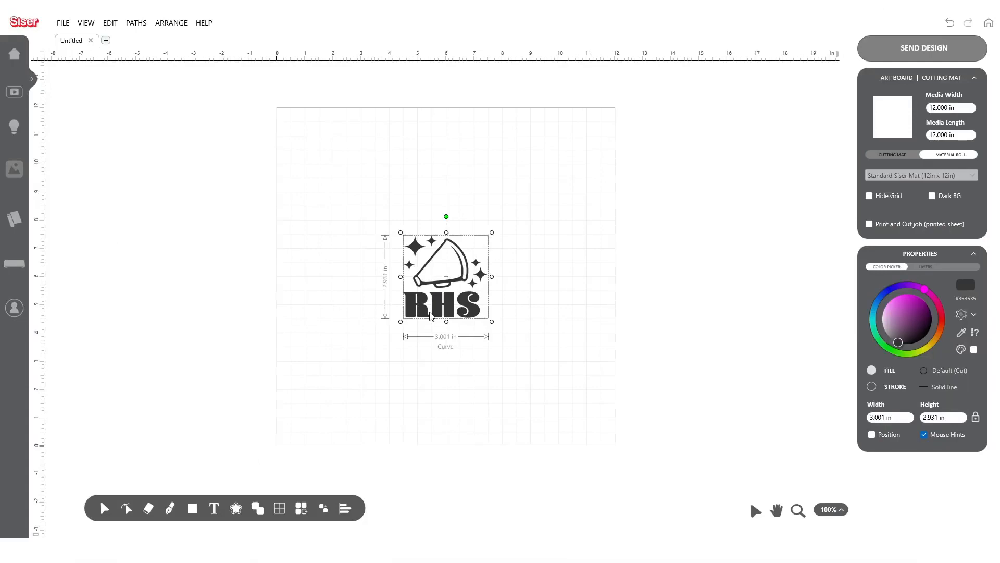
- Start a multiple duplication of the RHS megaphone design with quantities of 3 horizontal and 3 vertical
left_click(307, 514)
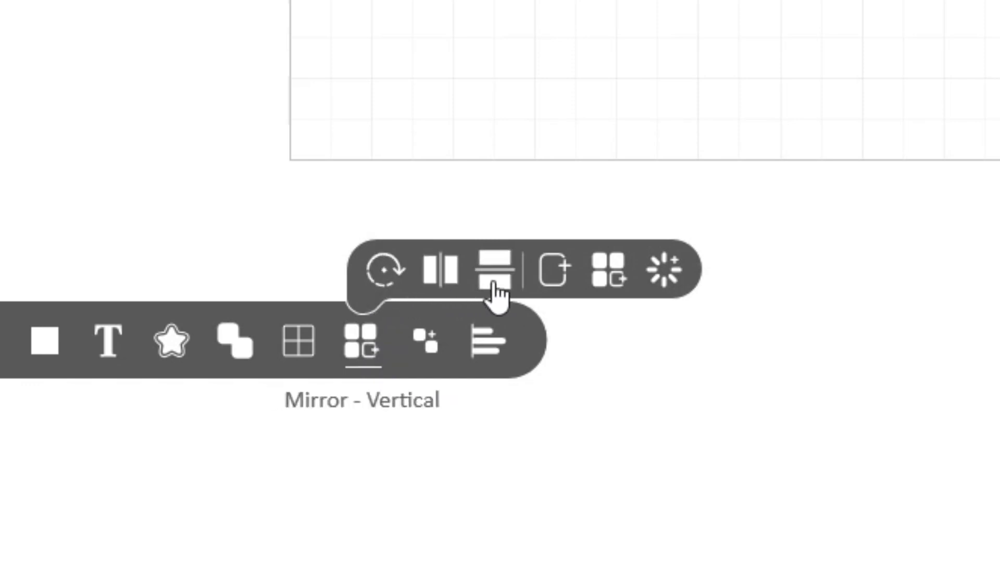
left_click(606, 287)
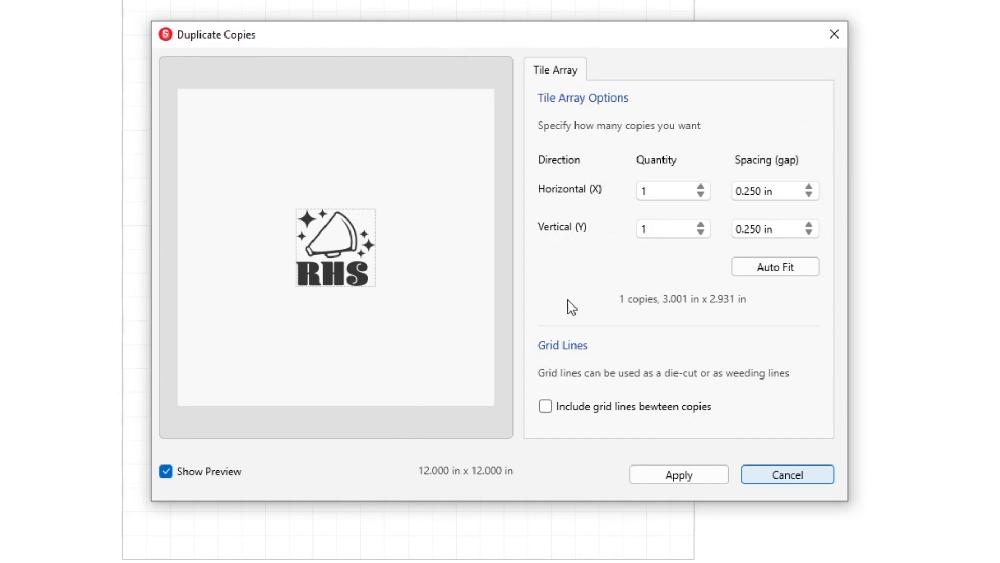
left_click(700, 187)
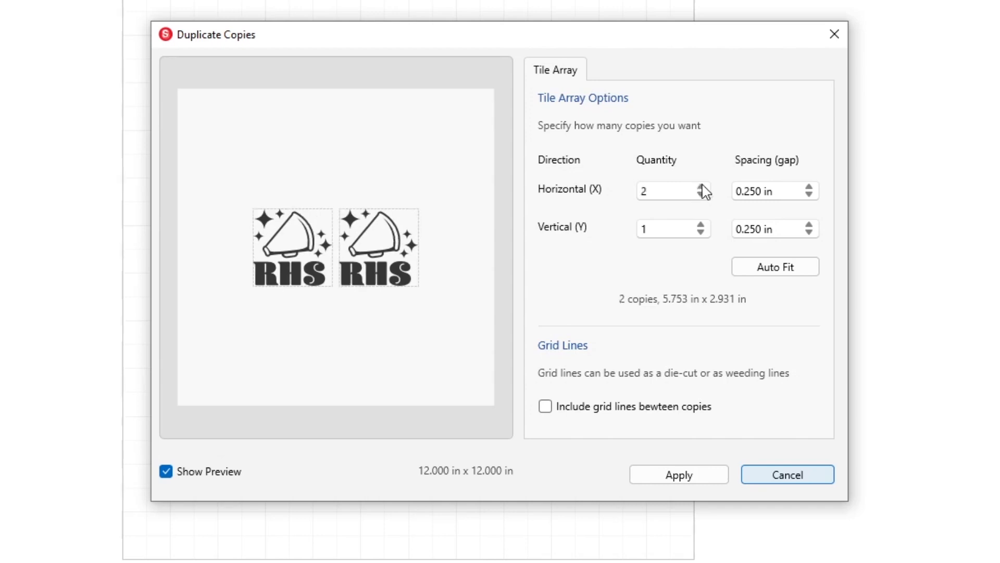
left_click(700, 188)
left_click(700, 225)
left_click(701, 225)
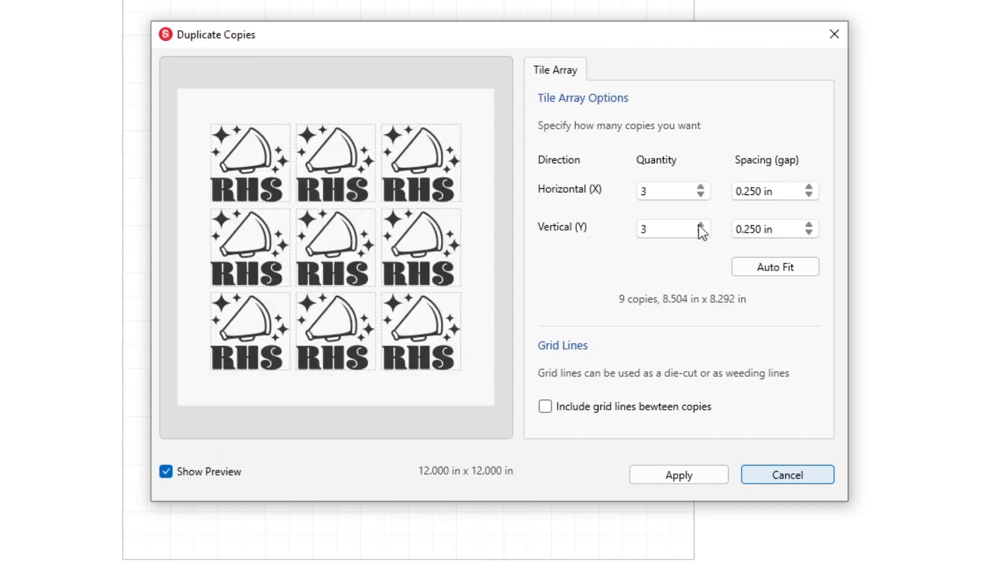
- Reset the vertical and horizontal quantities to 1 and auto-fit the RHS copies to the art board
left_click(701, 232)
left_click(700, 232)
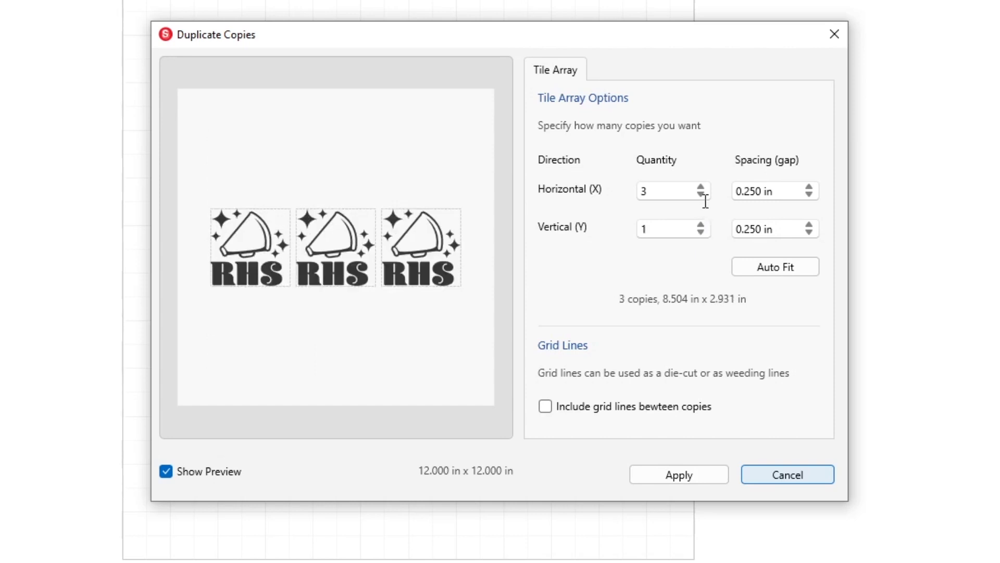
left_click(701, 194)
left_click(701, 194)
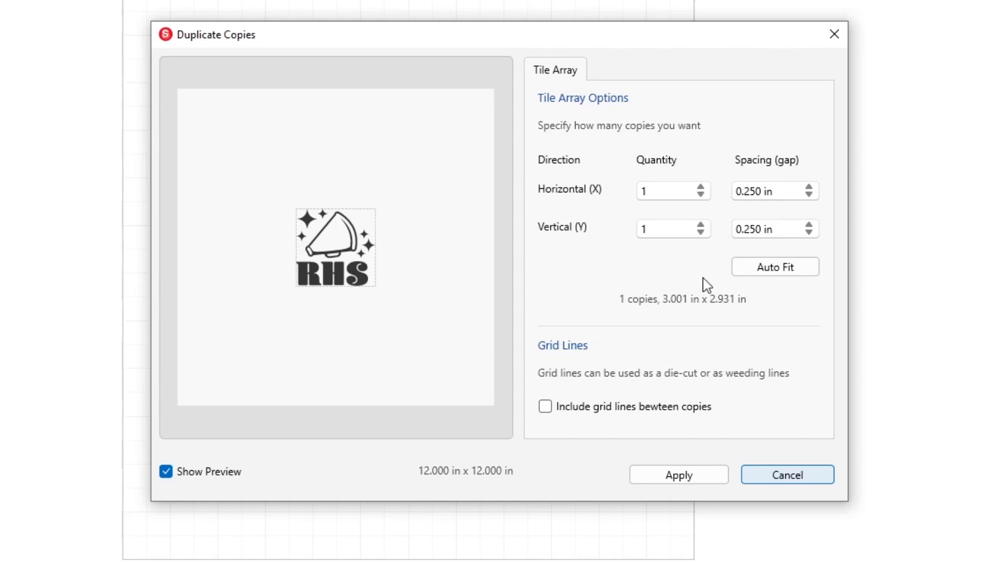
left_click(754, 274)
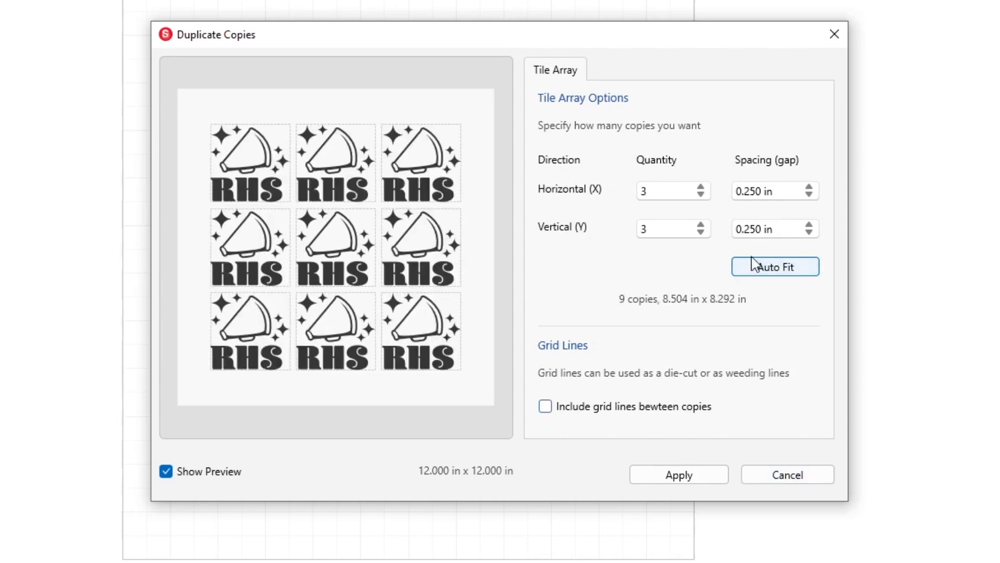
- Try 0.125 in gaps and grid lines between the copies, restoring the 0.250 in spacing and no grid lines
left_click(809, 195)
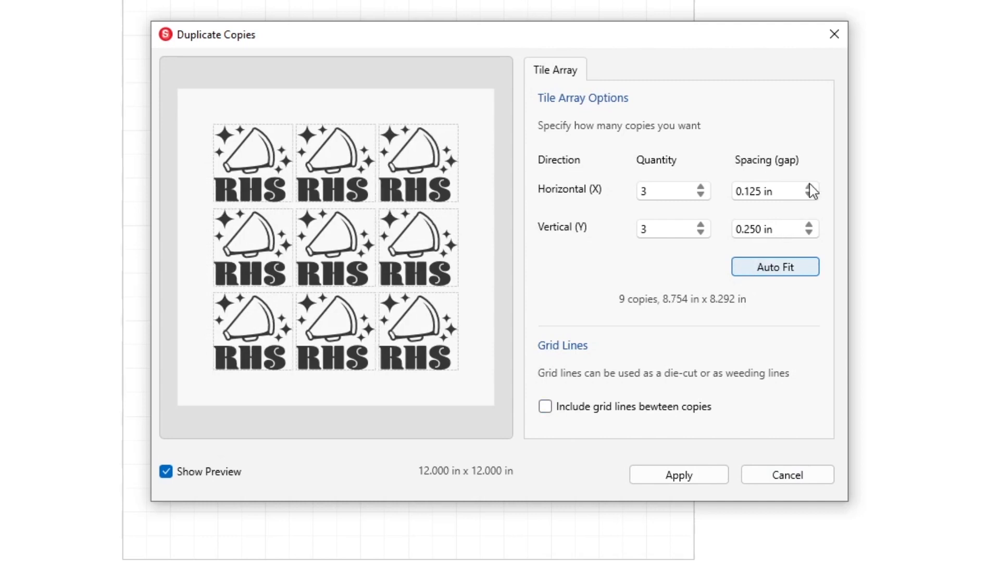
left_click(809, 186)
left_click(809, 232)
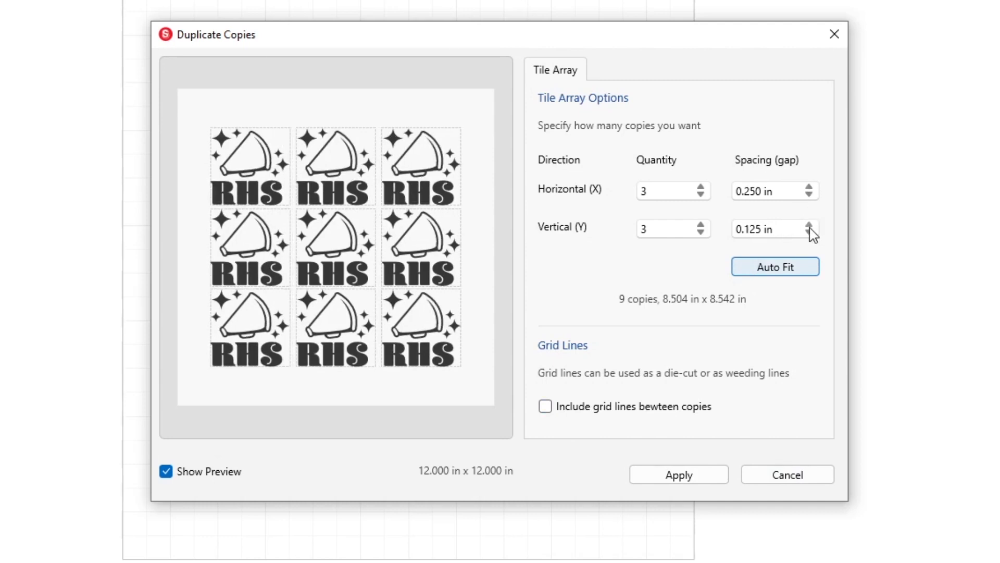
left_click(809, 225)
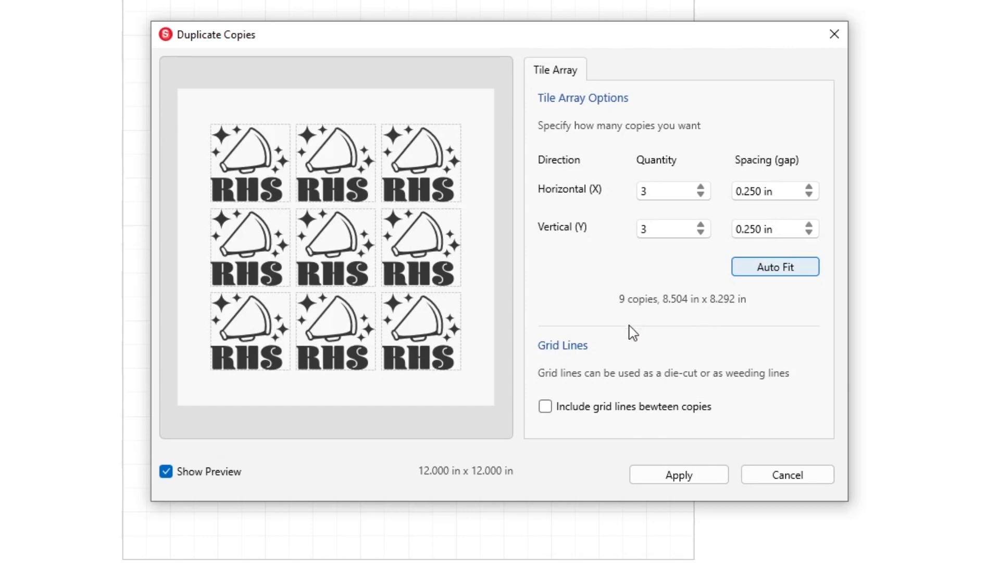
left_click(545, 406)
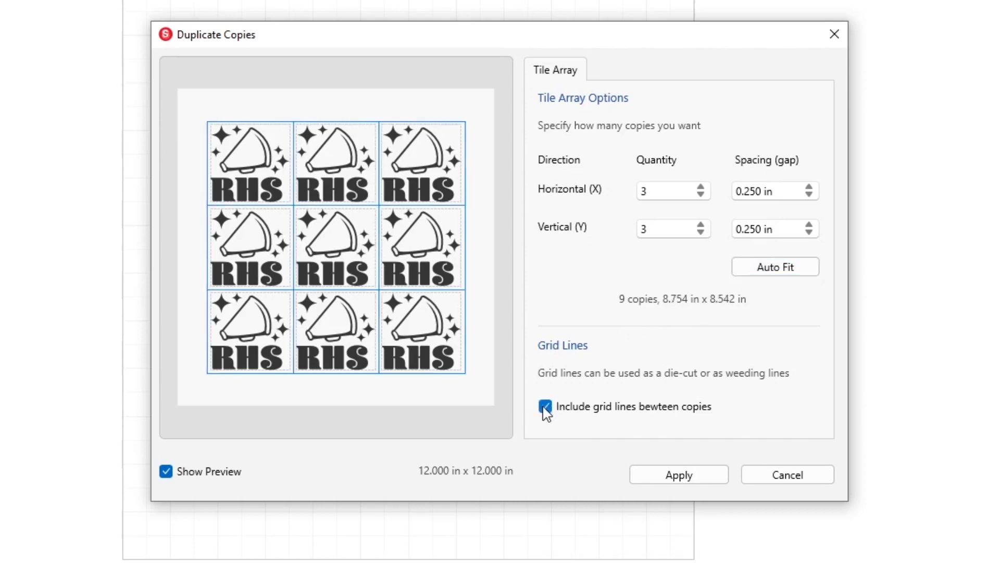
left_click(545, 406)
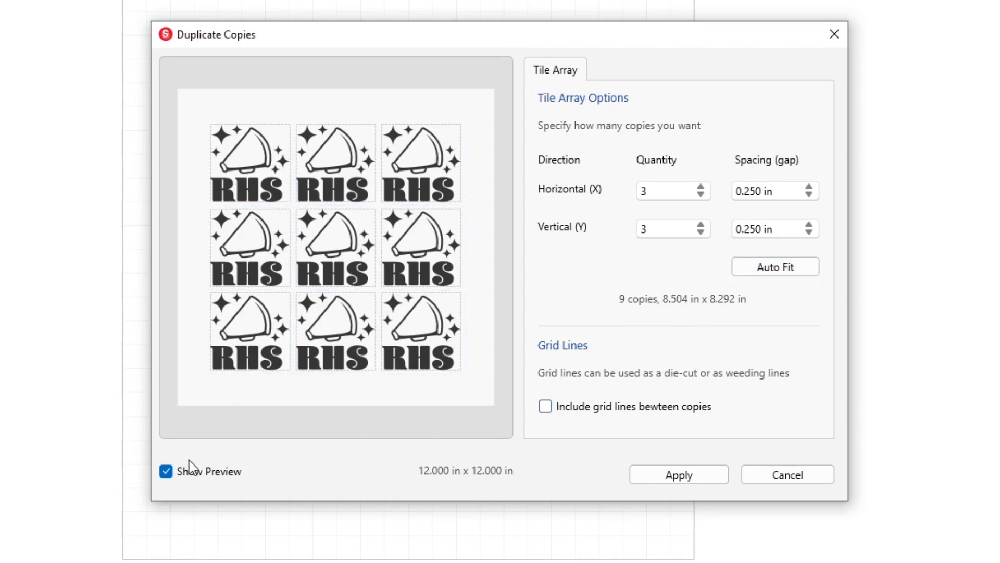
- Hide and restore the artwork preview, and apply the 3 by 3 tile array of the RHS design
left_click(166, 472)
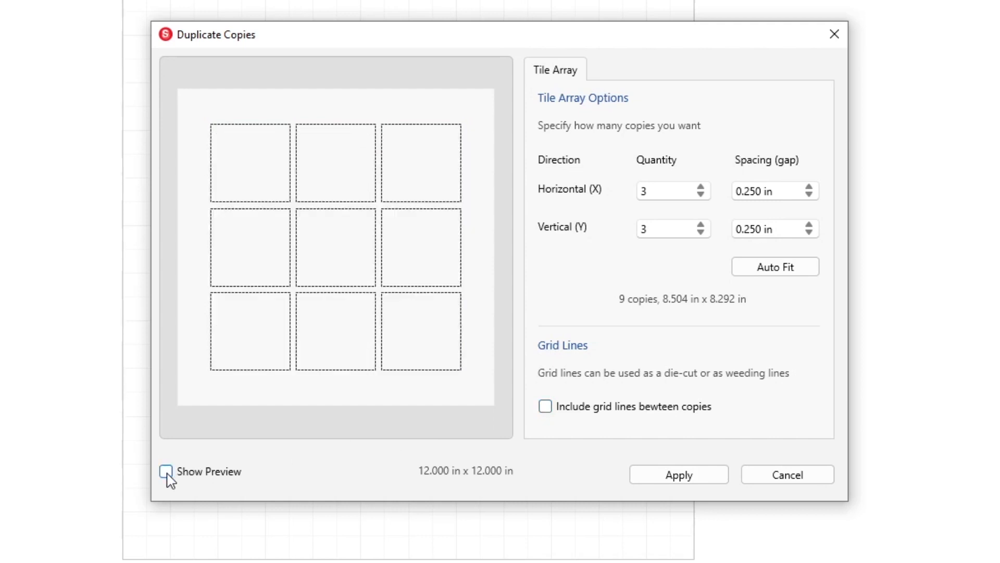
left_click(166, 473)
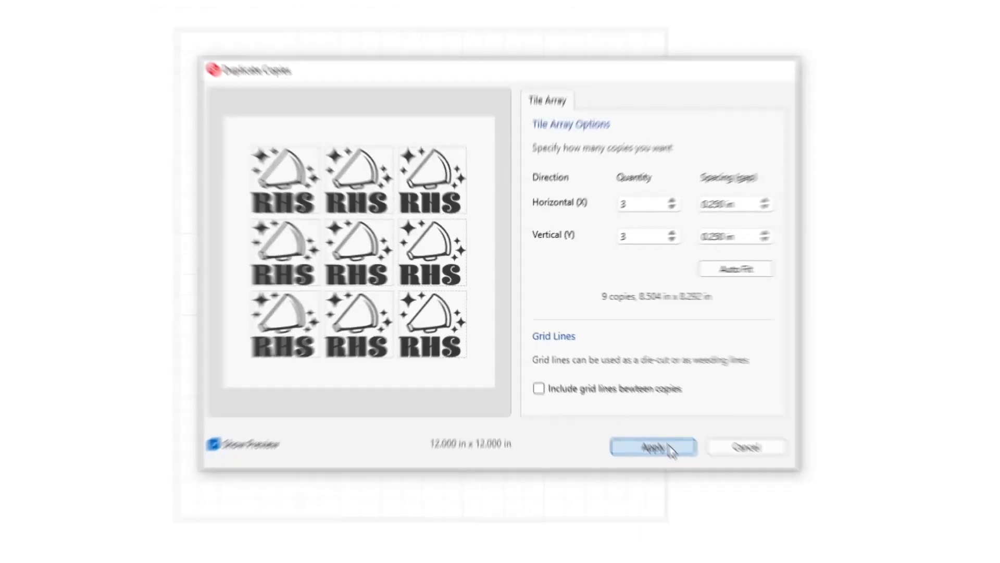
left_click(687, 476)
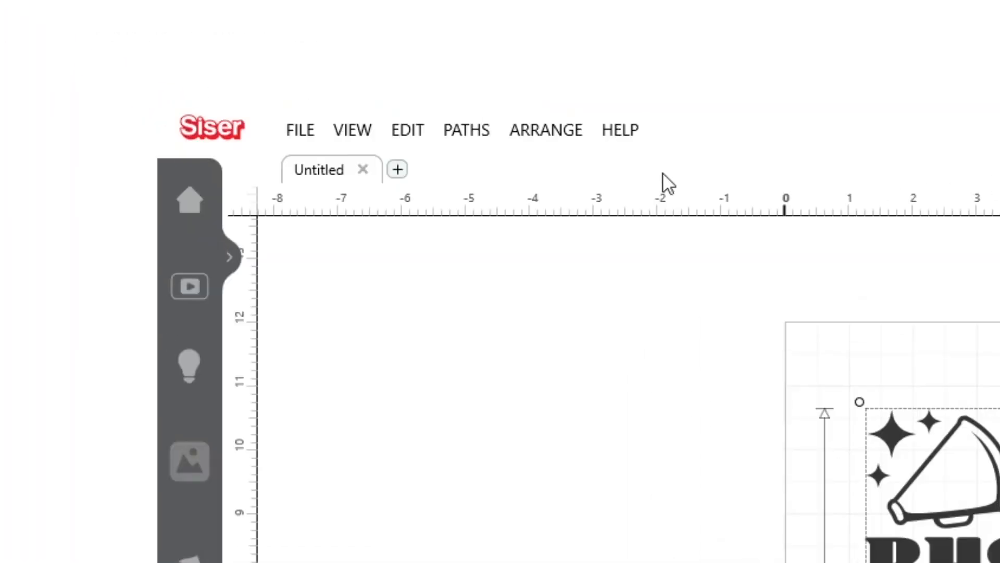
- Create a new document and import the Cheer Squad_FullBack.svg artwork
left_click(397, 170)
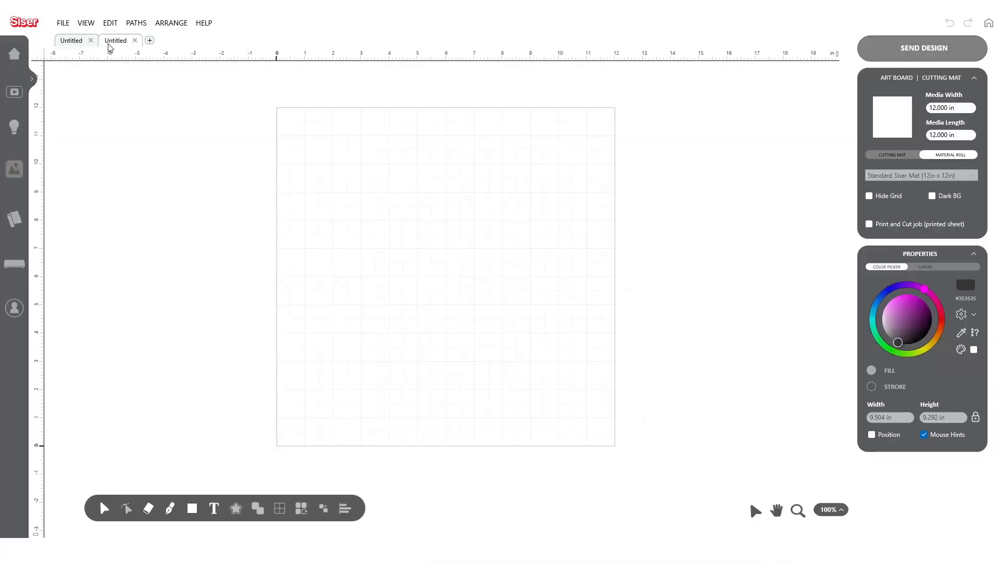
left_click(62, 23)
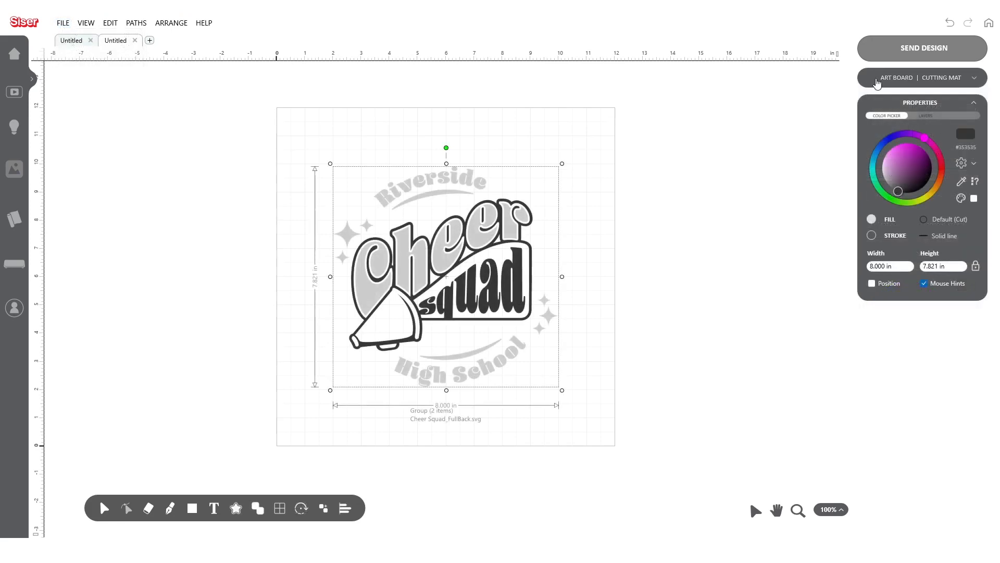
- Set the art board's media length to 36 in
left_click(878, 83)
left_click_drag(970, 111, 918, 134)
type("36")
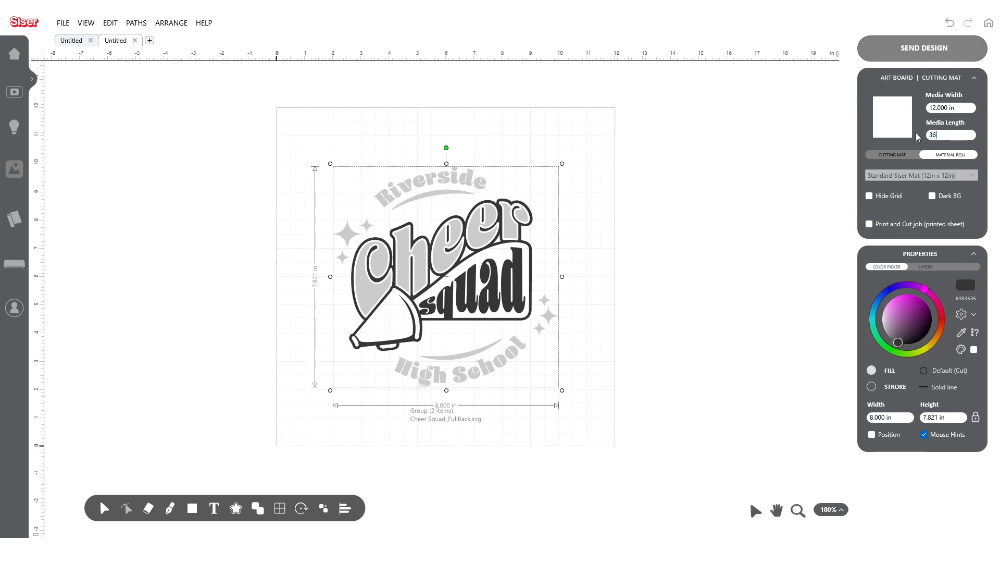
key("Return")
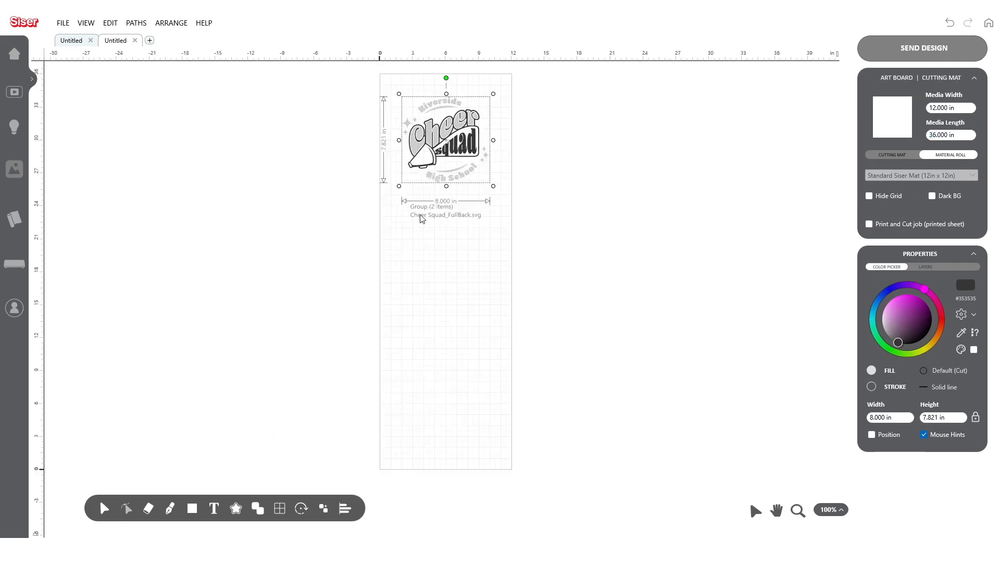
- Start a multiple duplication of the Cheer Squad design and auto-fit the copies to the art board
left_click(302, 509)
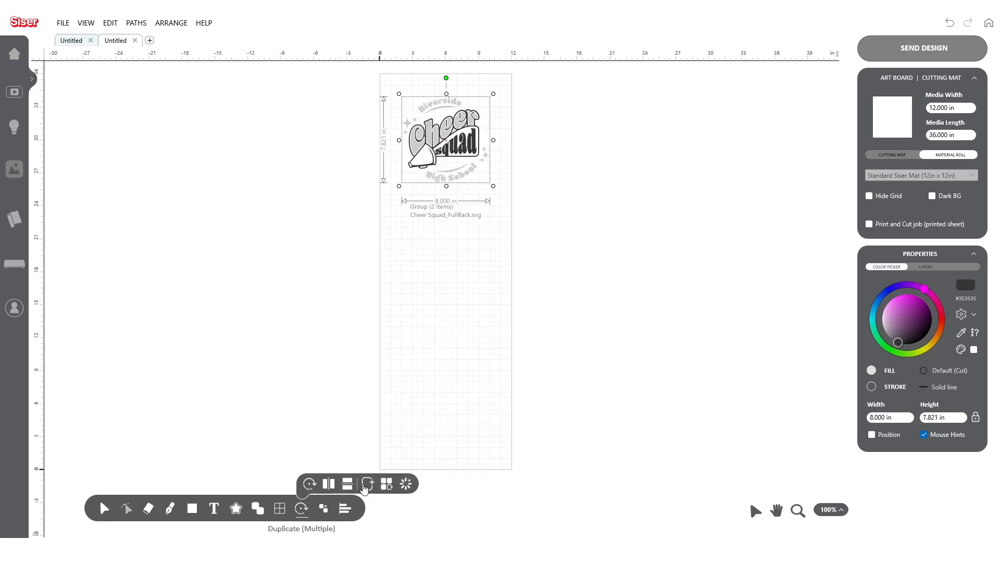
left_click(387, 484)
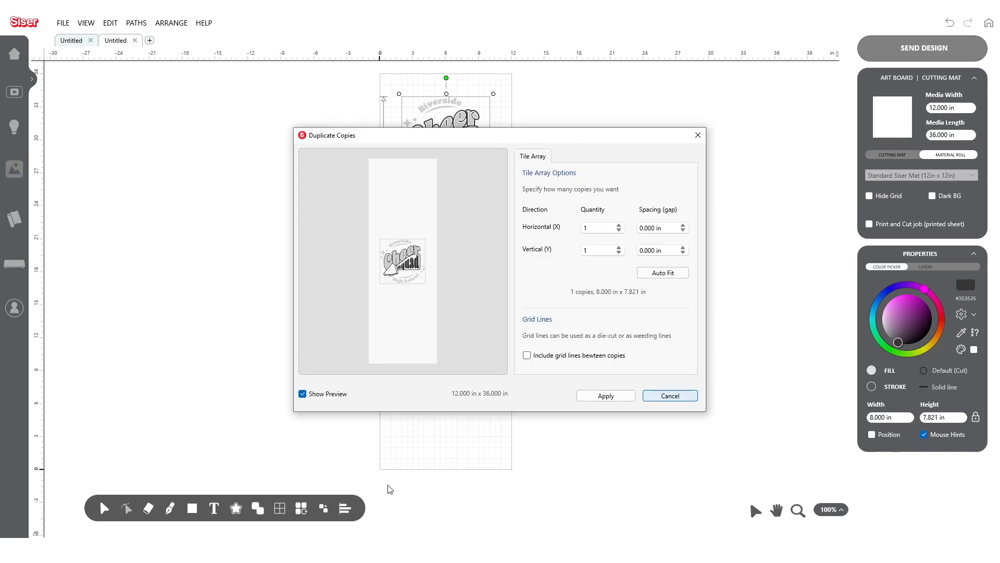
left_click(670, 278)
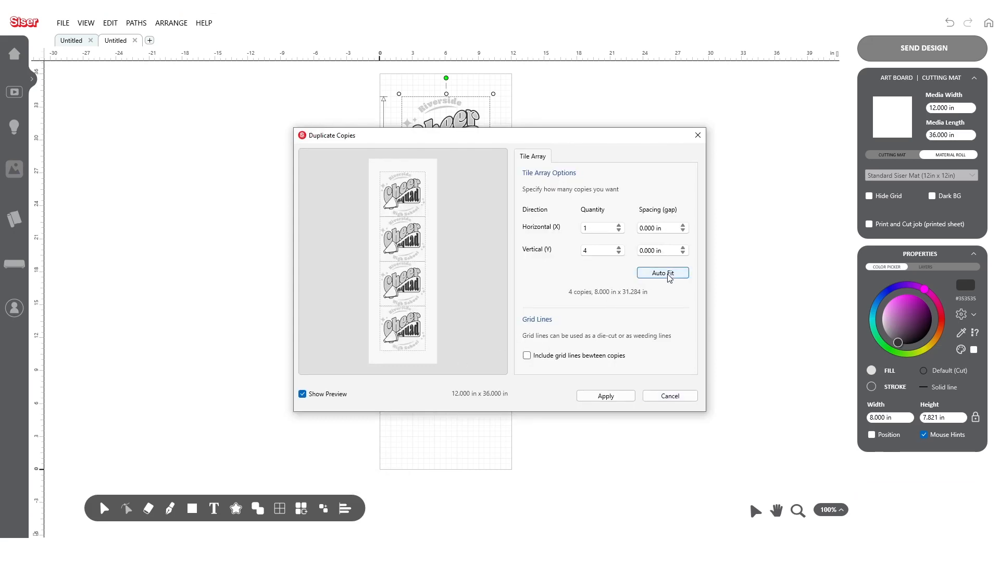
- Keep the horizontal spacing at 0.000 in, set the vertical spacing to 0.250 in, and apply the Cheer Squad tile array
left_click(683, 226)
left_click(683, 225)
left_click(683, 230)
left_click(683, 231)
left_click(683, 248)
left_click(683, 248)
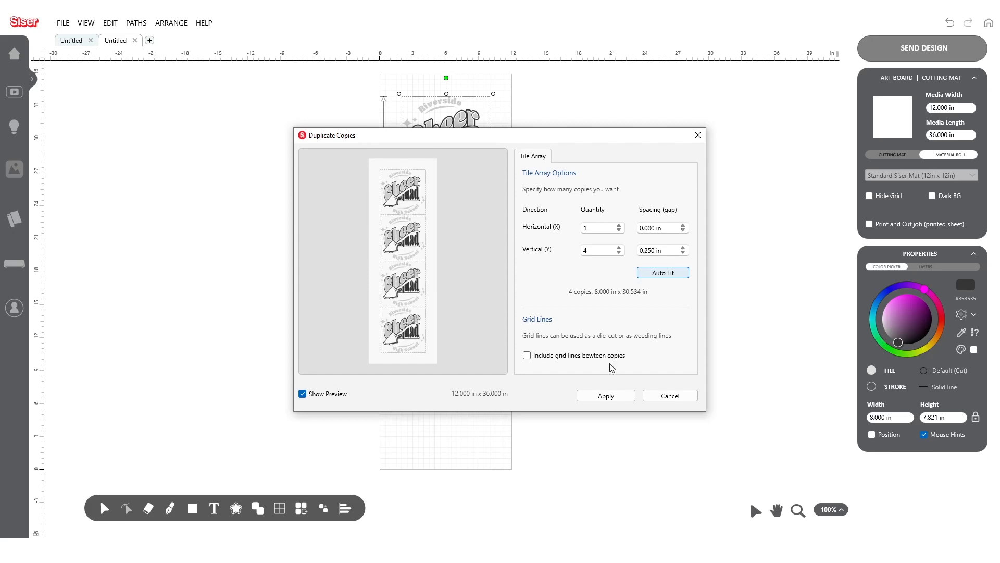
left_click(604, 396)
- Send all the artwork to the cutting workspace, examine how both color layers are laid out, and return to the design
left_click(904, 54)
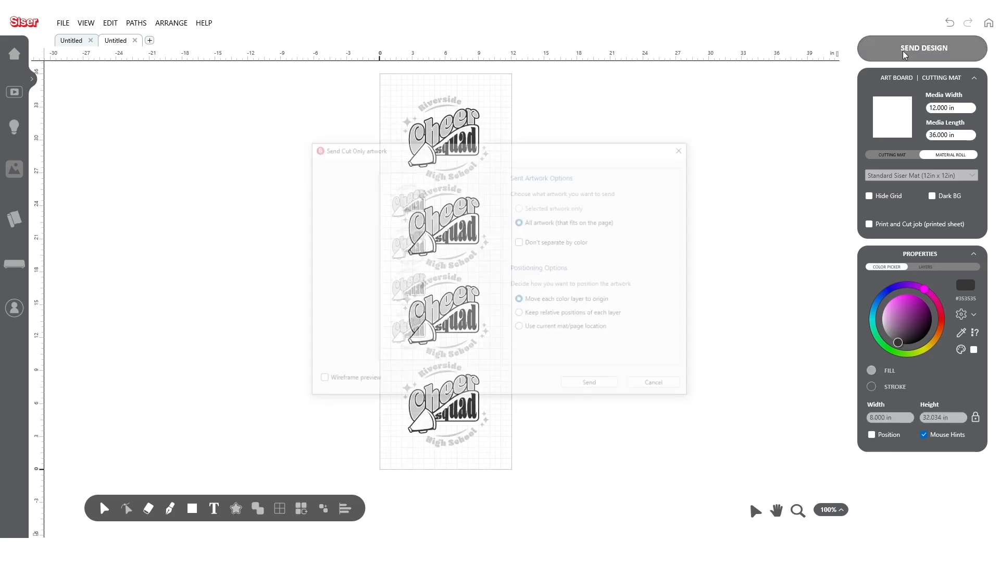
left_click(599, 387)
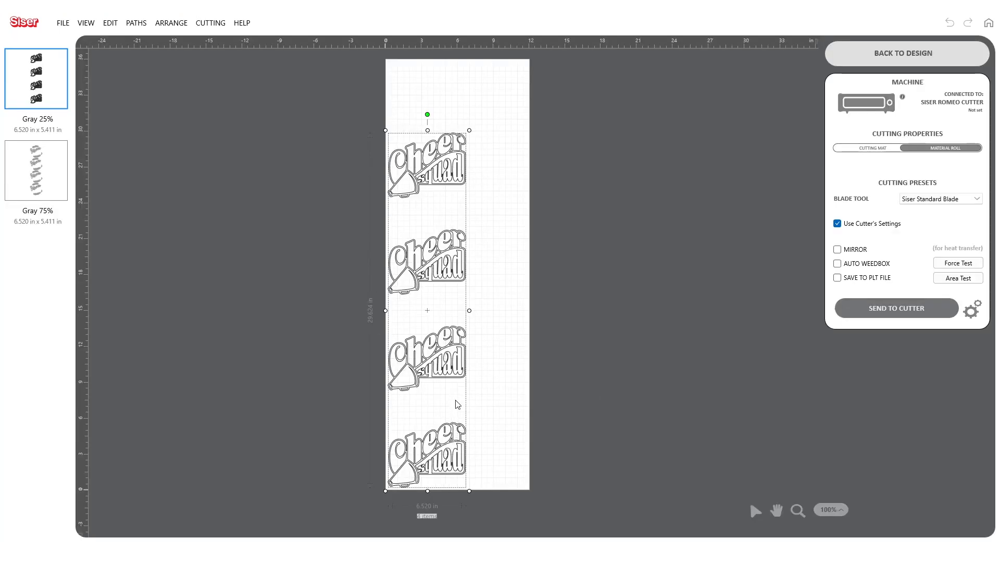
left_click(36, 184)
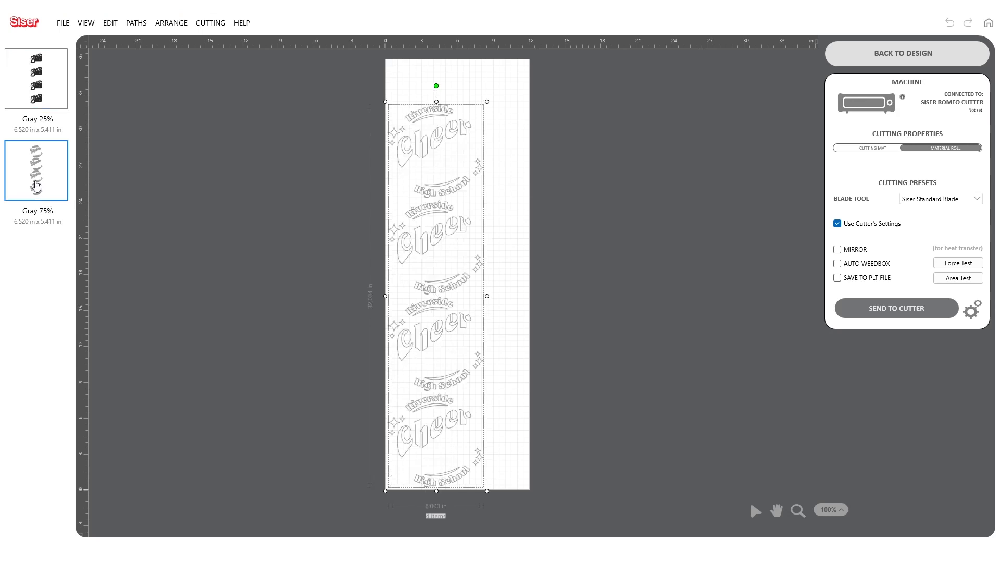
left_click(35, 94)
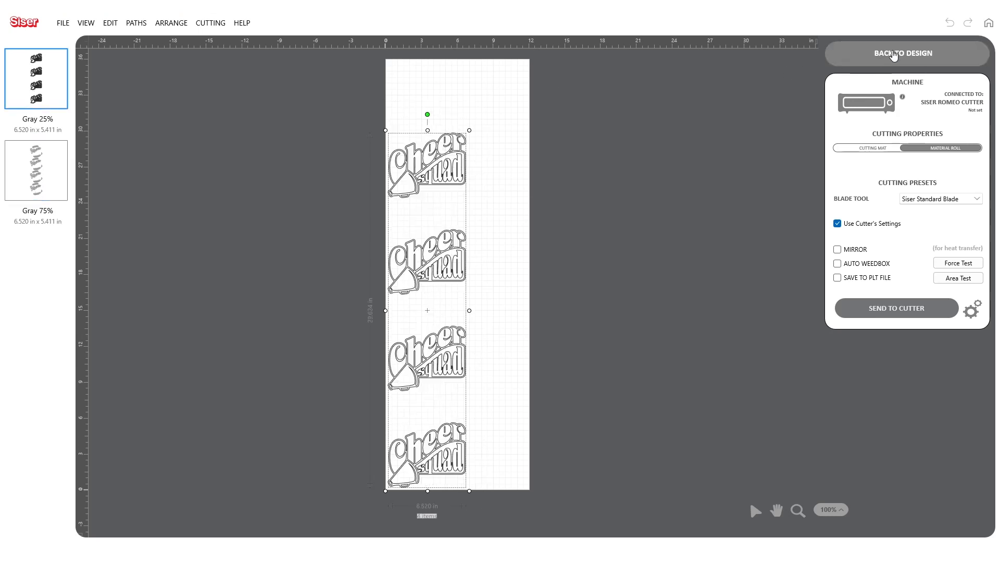
left_click(913, 54)
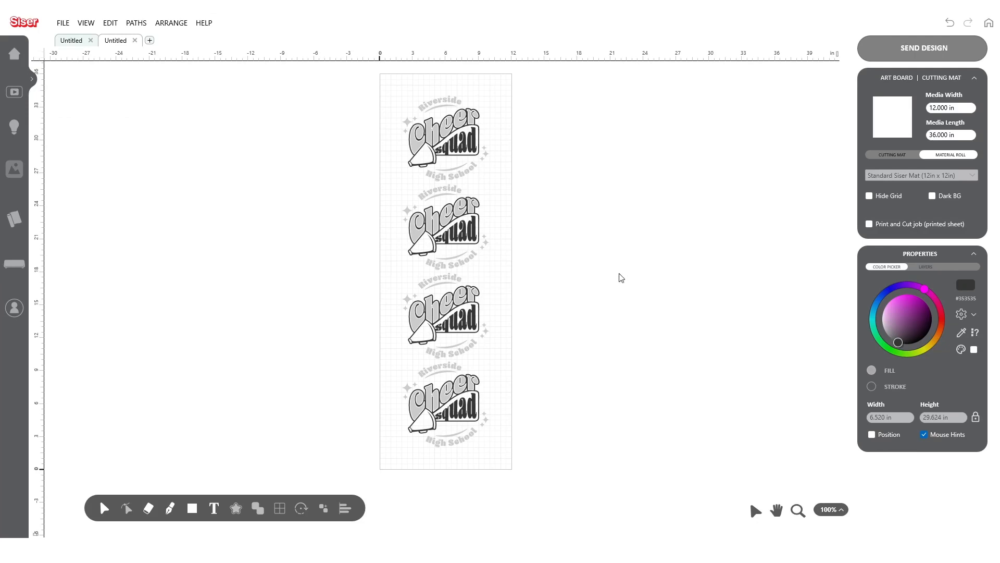
- Undo the Cheer Squad duplication and move the dark layer off the art board to its right
key("ctrl+z")
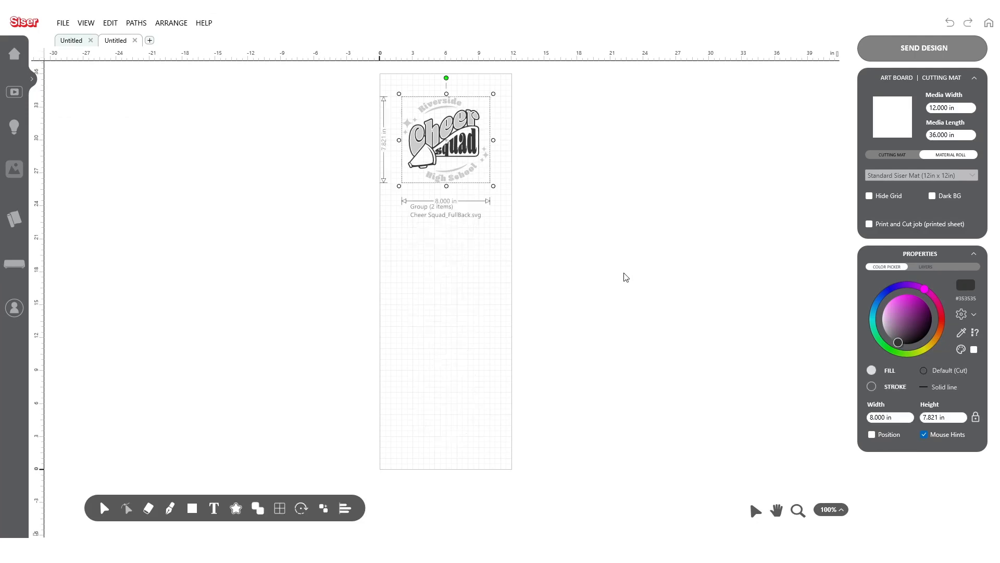
left_click(598, 258)
left_click_drag(458, 149, 587, 150)
left_click(577, 235)
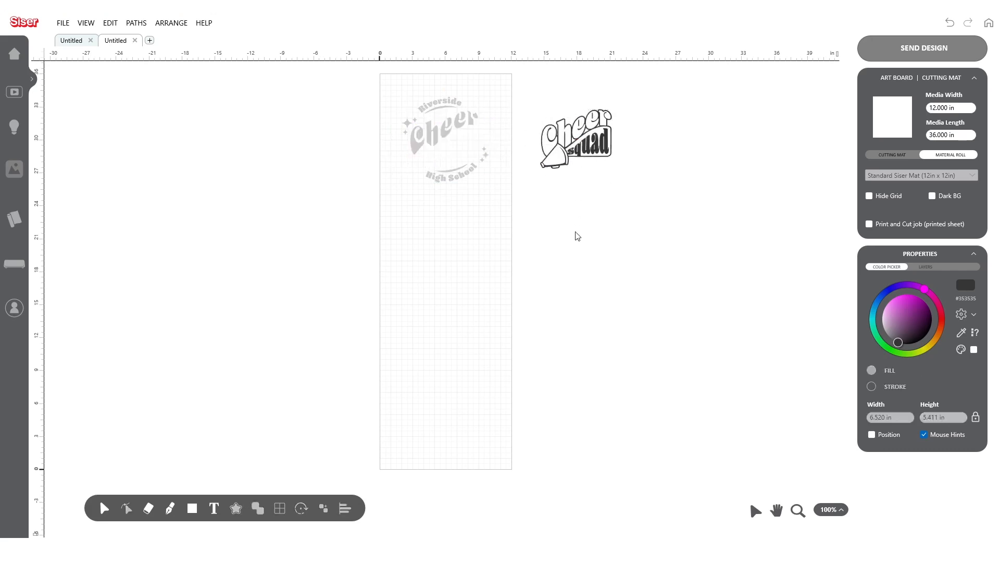
- Duplicate the light gray Cheer layer as an auto-fitted array, 1 across and 4 down, with 0.250 in vertical spacing
left_click_drag(376, 88, 517, 232)
left_click(301, 508)
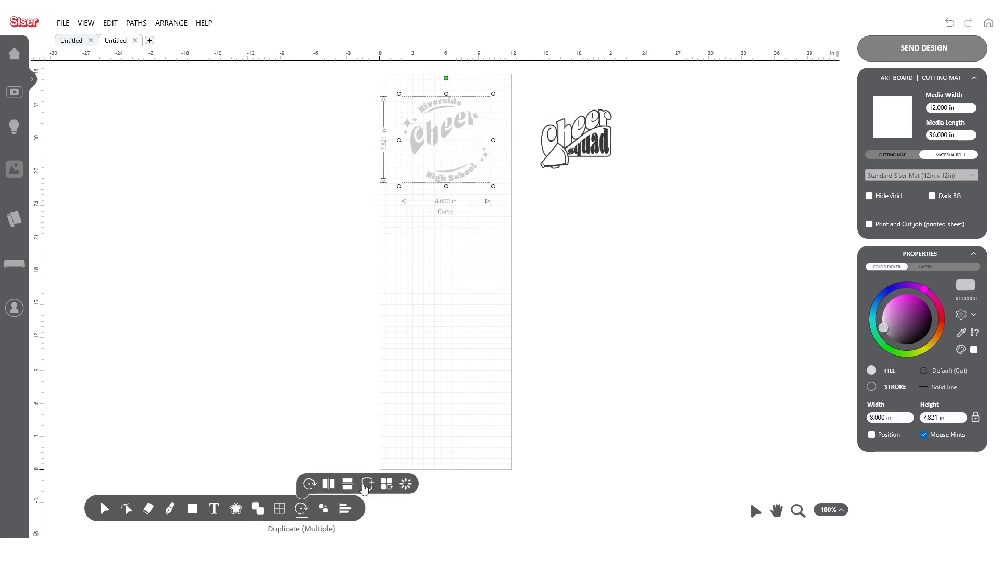
left_click(386, 485)
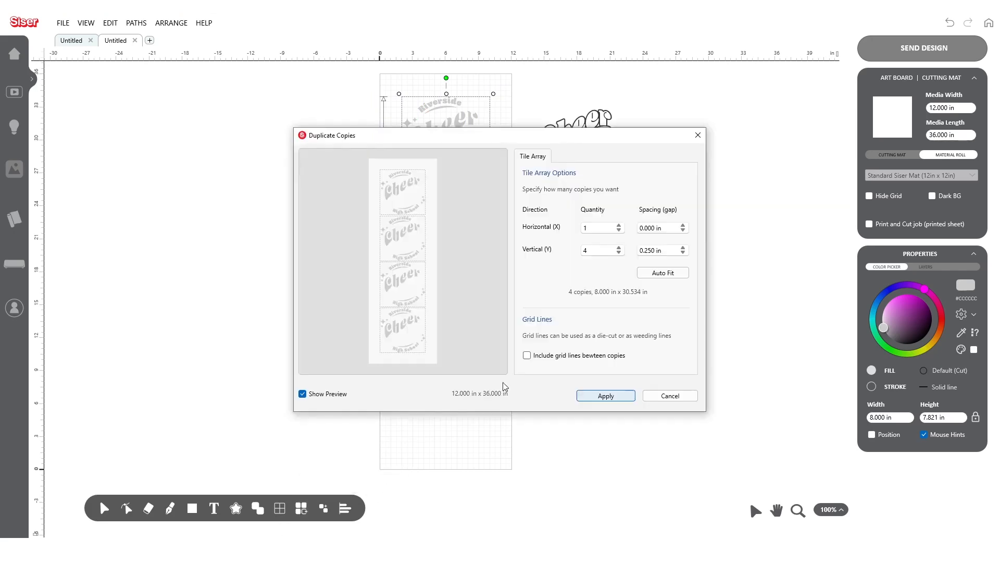
left_click(669, 273)
left_click(618, 400)
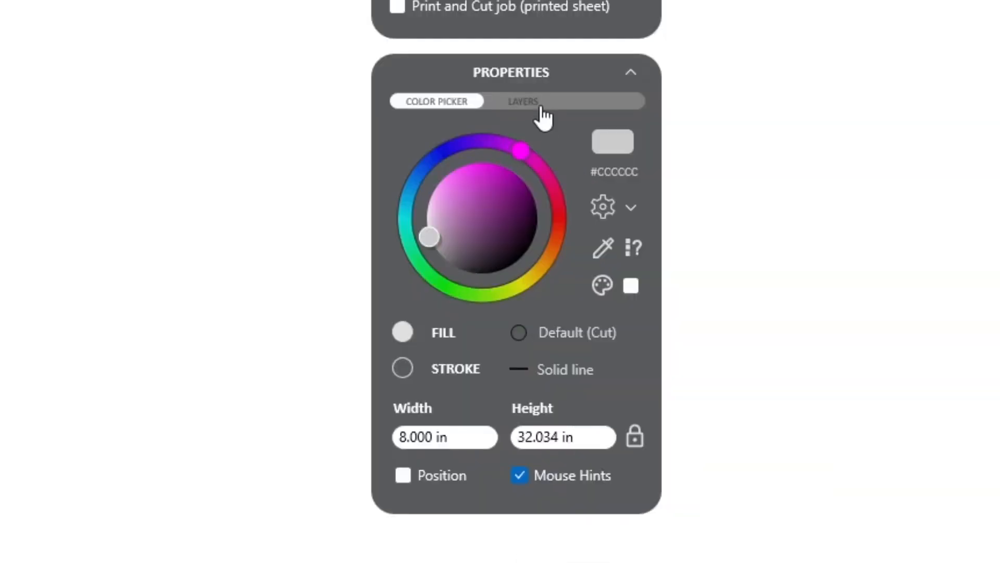
- Add a new layer for the four light gray copies and move them off the art board to its left
left_click(541, 107)
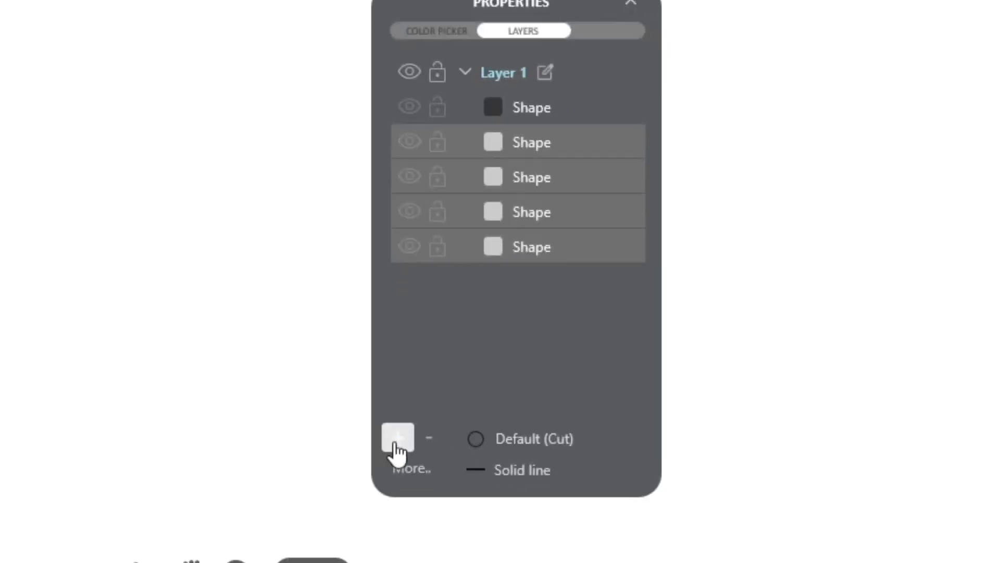
left_click(398, 508)
left_click(462, 190)
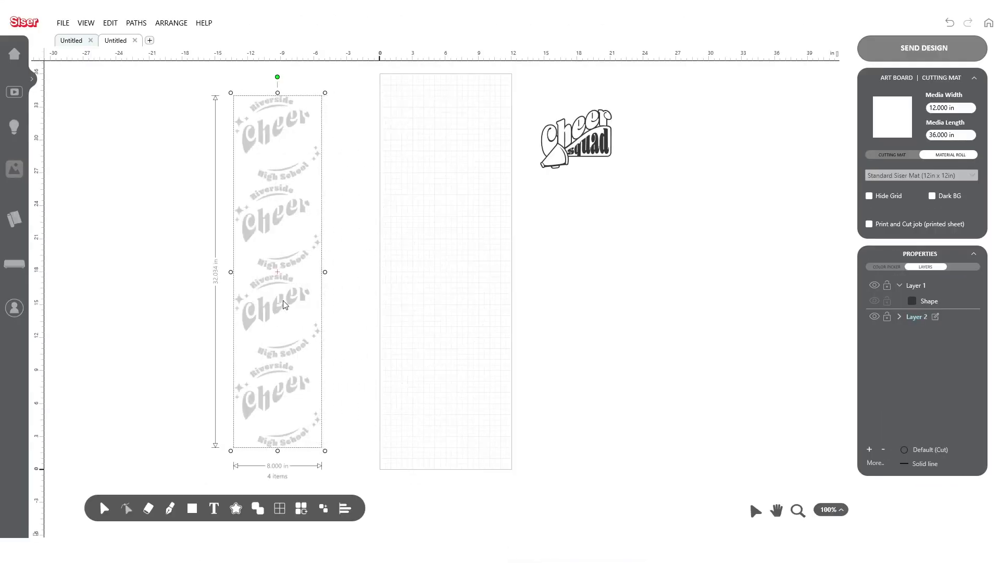
- Move the dark Cheer Squad layer back onto the upper part of the art board
left_click_drag(596, 138, 467, 133)
- Try duplicating the upright dark Cheer Squad layer as an auto-fitted array, 1 across and 6 down, with 0.250 in vertical spacing, and undo it
left_click(301, 508)
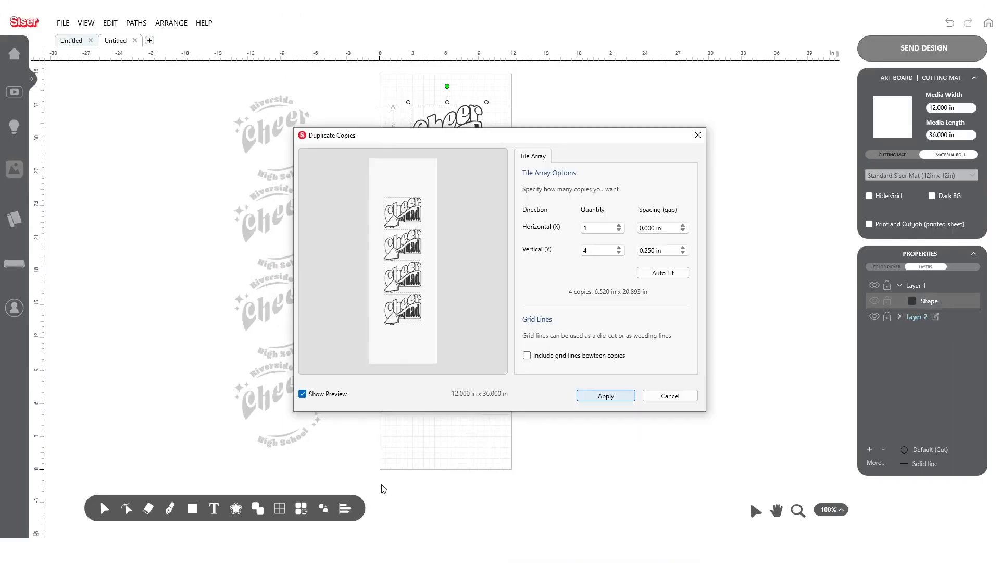
left_click(660, 275)
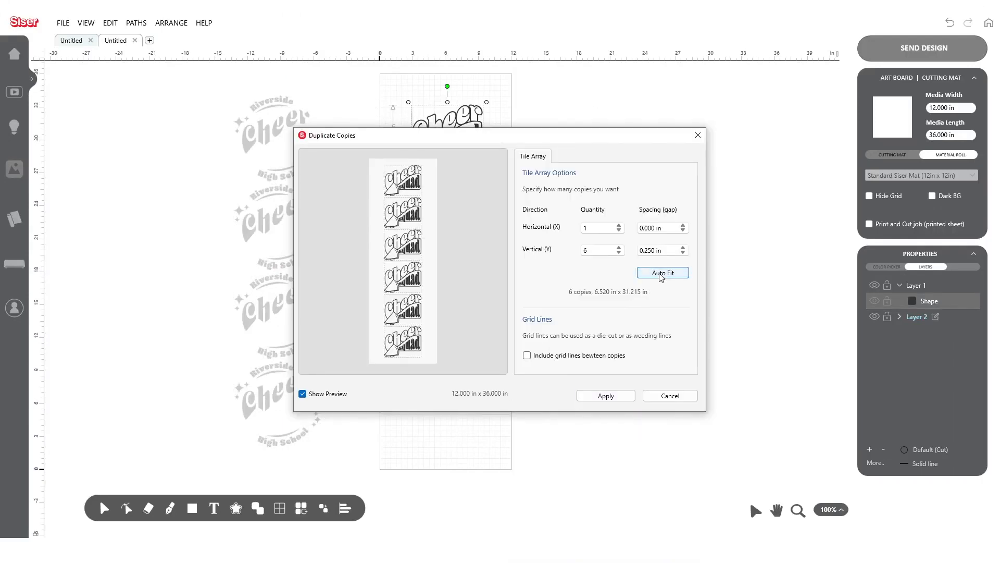
left_click(615, 400)
left_click(616, 400)
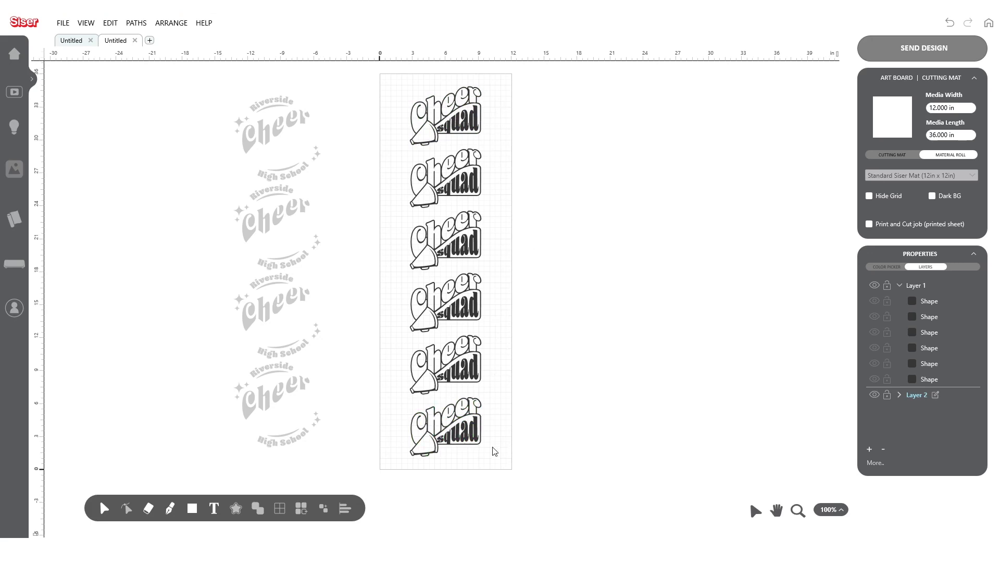
key("ctrl+z")
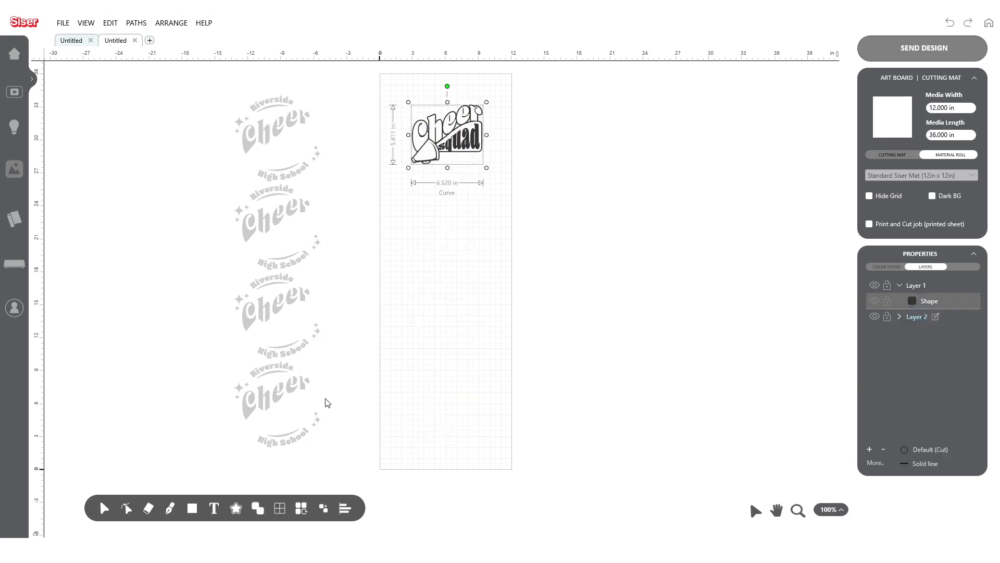
- Rotate the dark Cheer Squad layer 90 degrees clockwise and duplicate it as an auto-fitted array, 2 across and 5 down, with 0.250 in vertical spacing
left_click(307, 484)
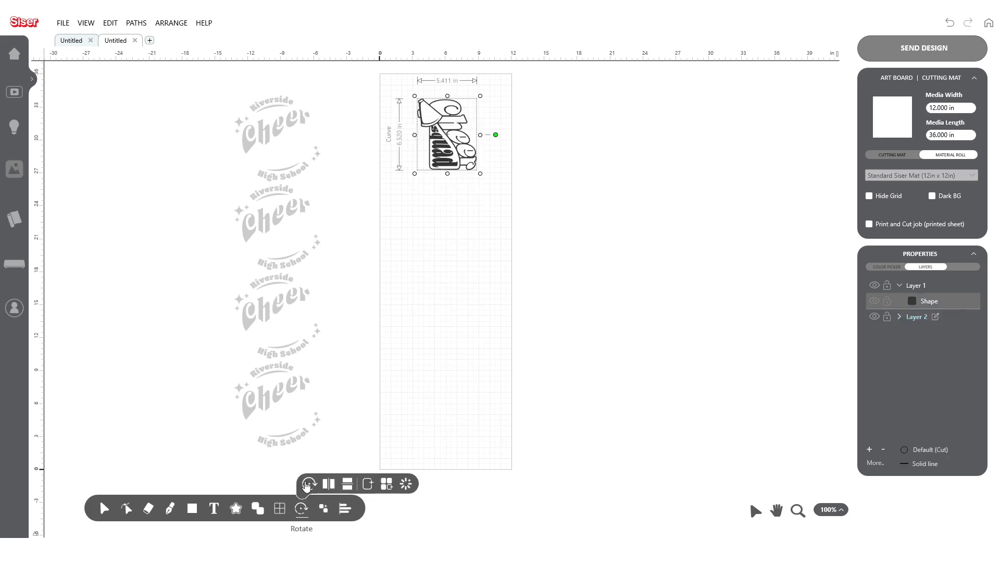
left_click(387, 484)
left_click(683, 274)
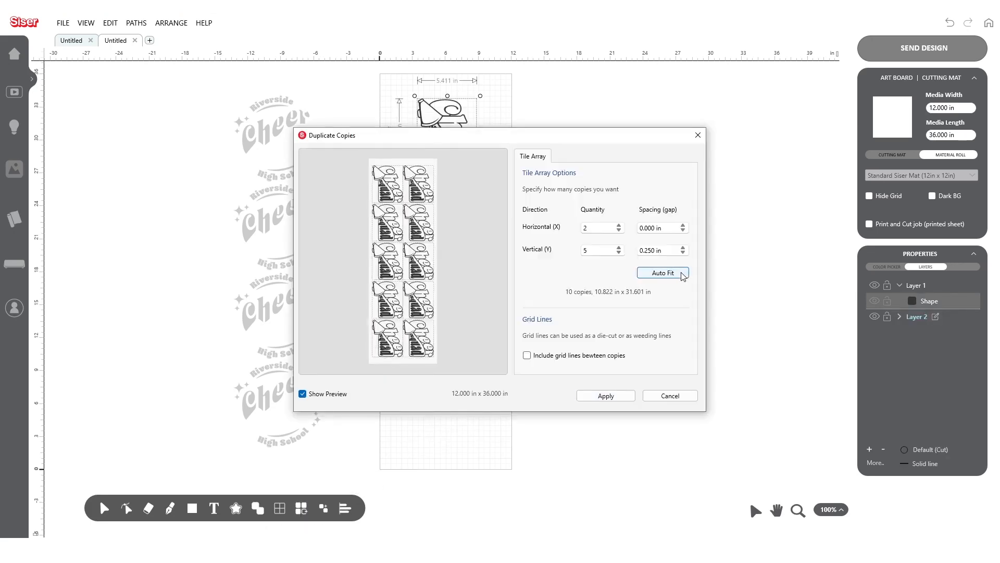
left_click(624, 397)
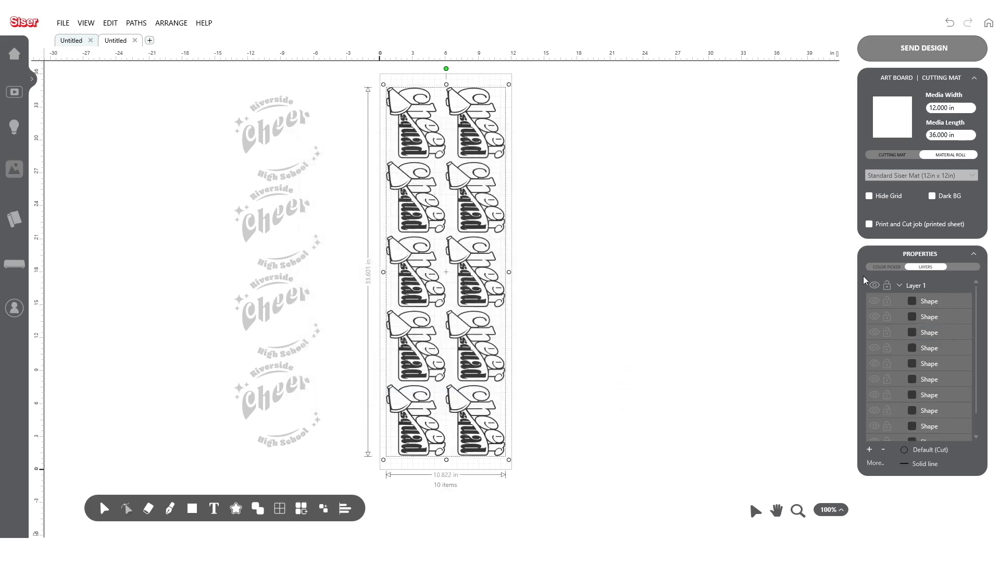
- Send all artwork that fits on the page to the cutting workspace, examine the dark layer's layout, and return to the design
left_click(915, 52)
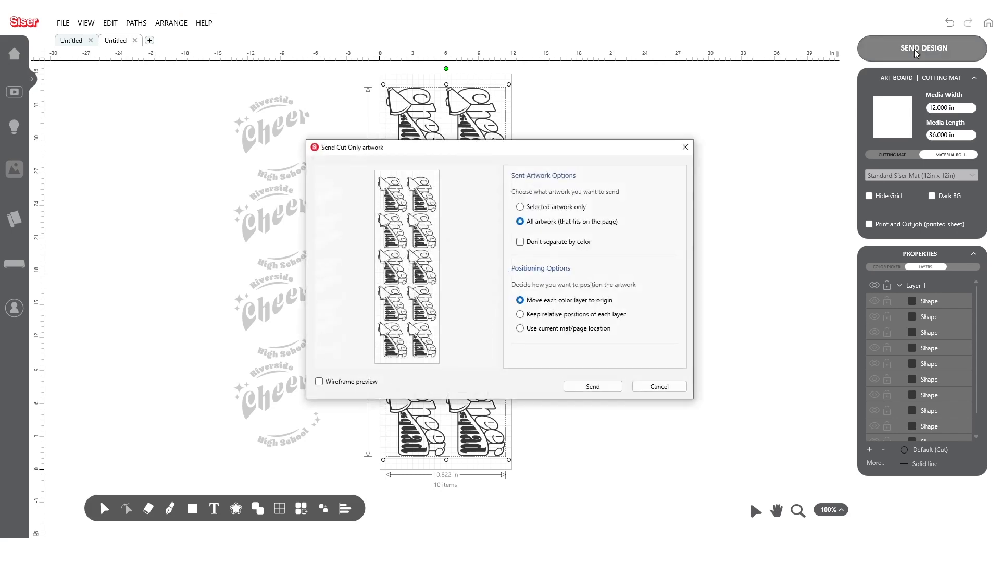
left_click(604, 388)
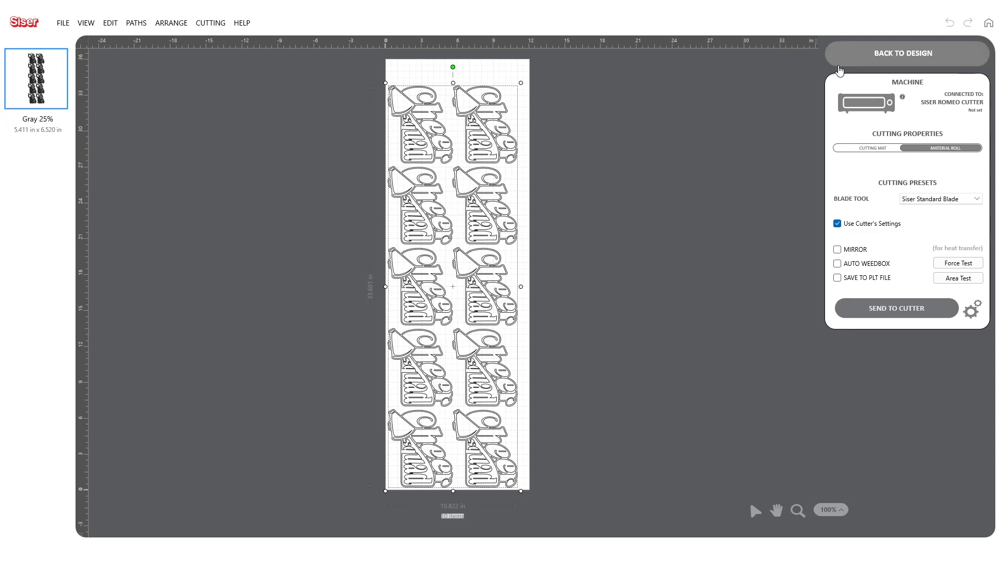
left_click(867, 62)
- Collapse Layer 1 and move the four light gray Cheer copies onto the art board over the dark copies
left_click(899, 286)
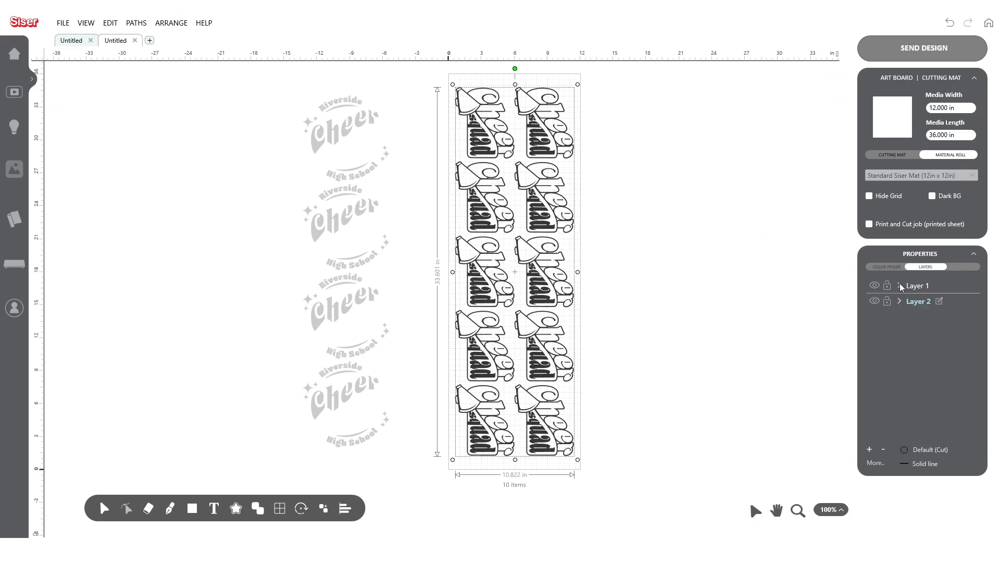
left_click_drag(274, 78, 428, 478)
left_click_drag(351, 396, 522, 394)
- Send all artwork on the page, separated by color, to the cutting workspace and show the Gray 75% layer
left_click(918, 47)
left_click(593, 387)
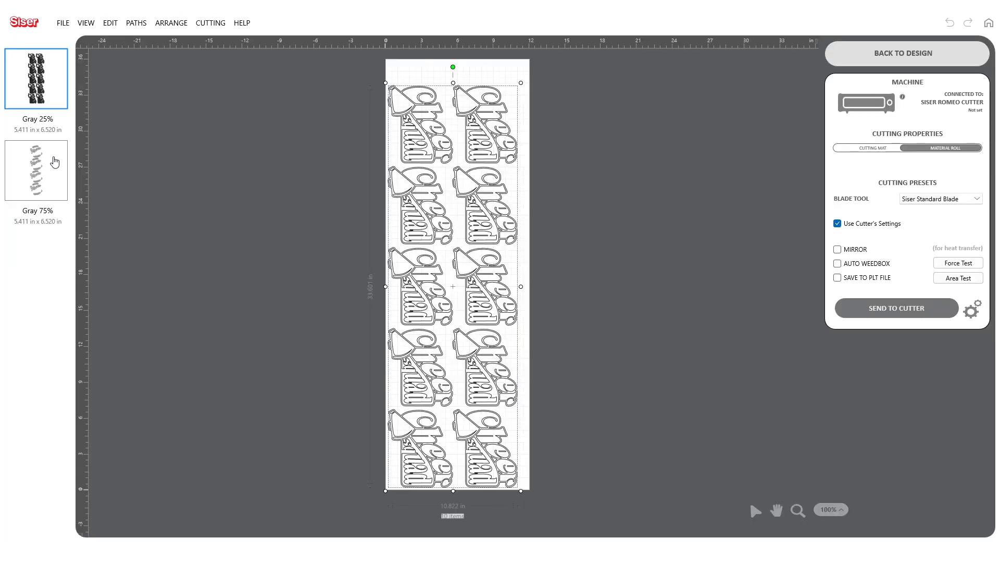
left_click(54, 180)
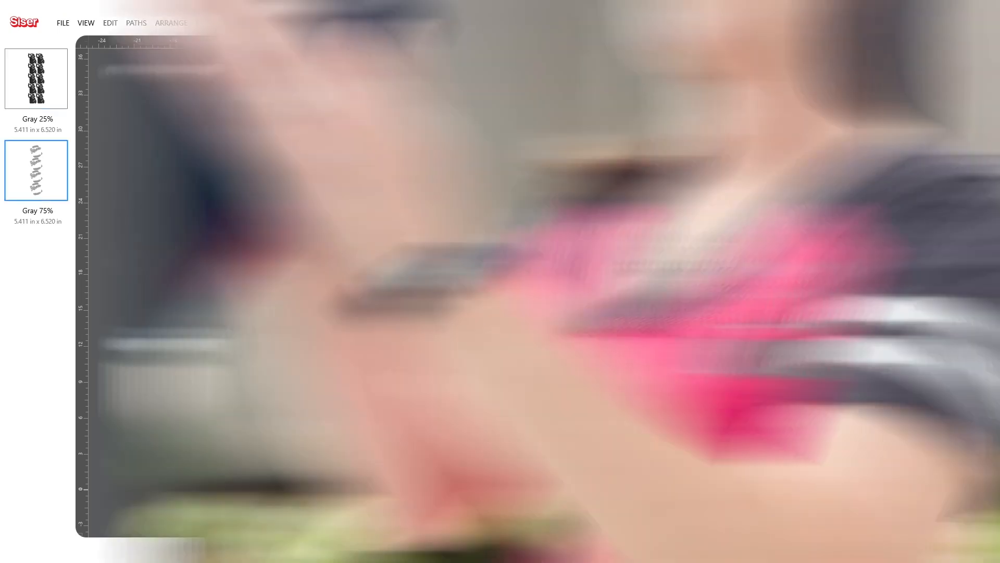